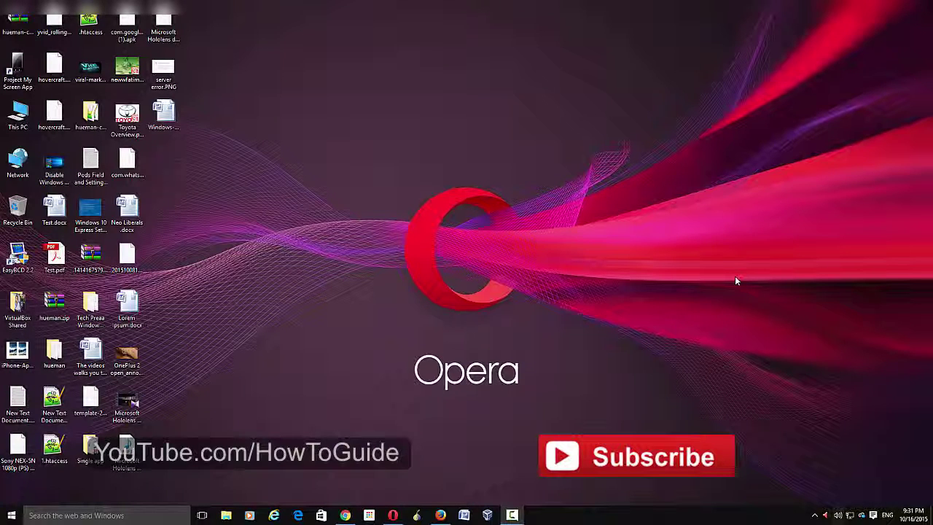
# Step: Open Firefox's about:config page and accept the warning to reach the preference list
pyautogui.click(441, 514)
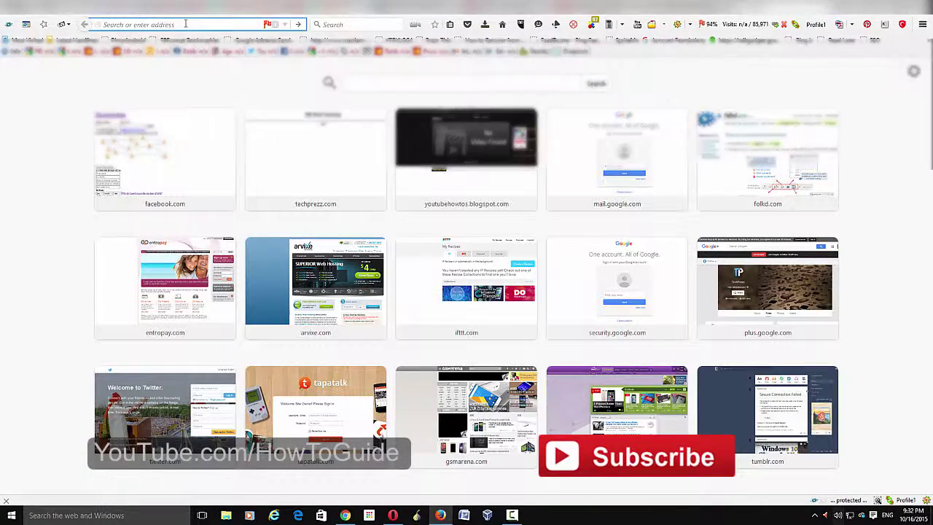
pyautogui.write('about:c')
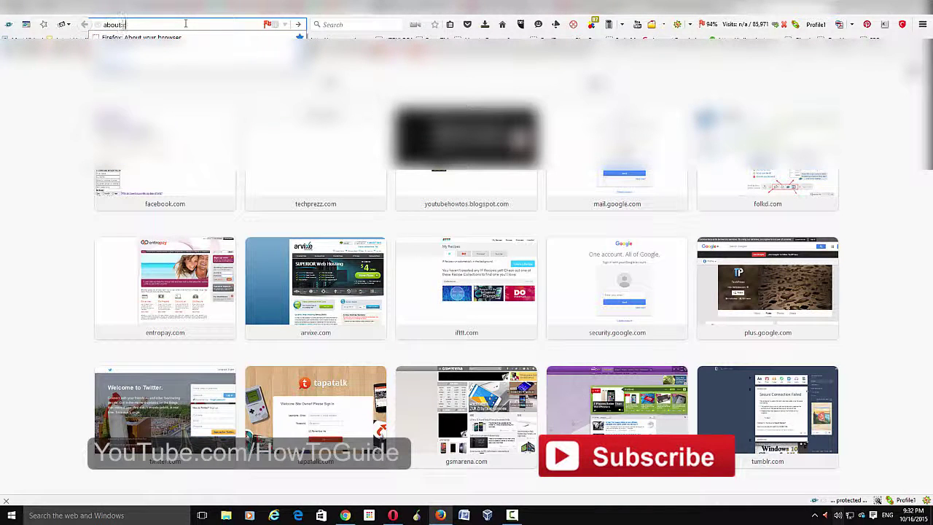
pyautogui.write('onfig')
pyautogui.press('Return')
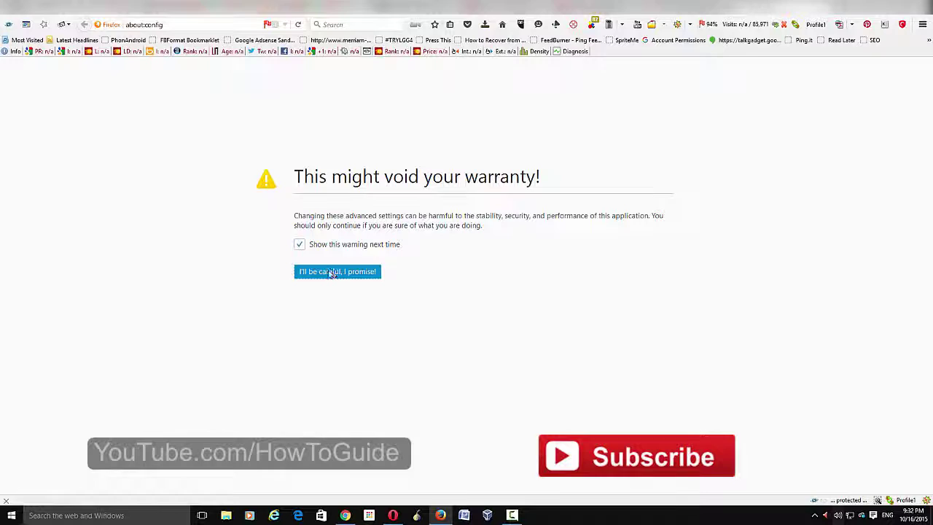
pyautogui.click(331, 273)
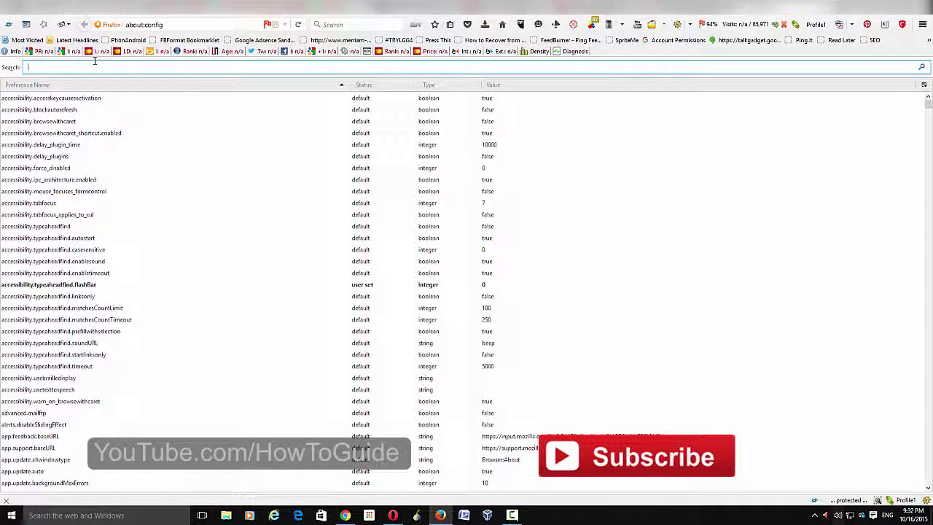
# Step: Search plugins.click and toggle plugins.click_to_play from true to false
pyautogui.write('plugins.cl')
pyautogui.write('ick')
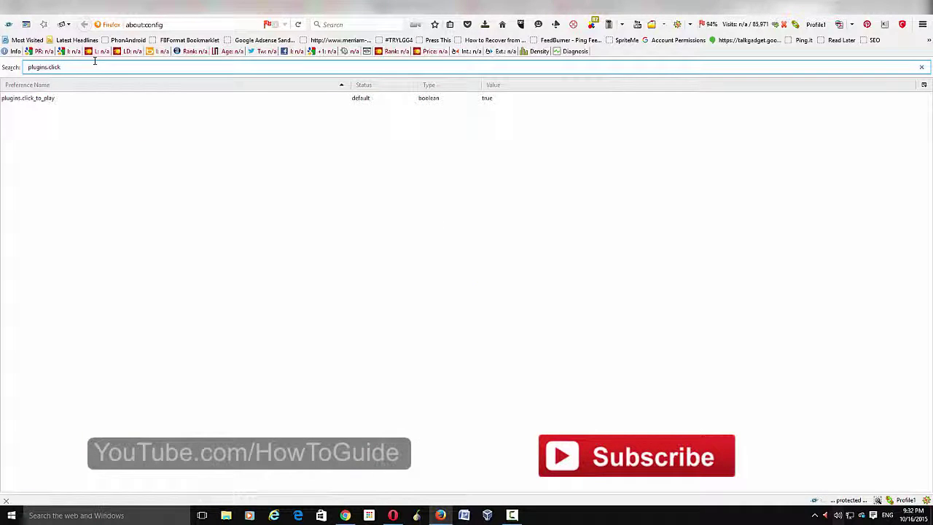
pyautogui.click(142, 98)
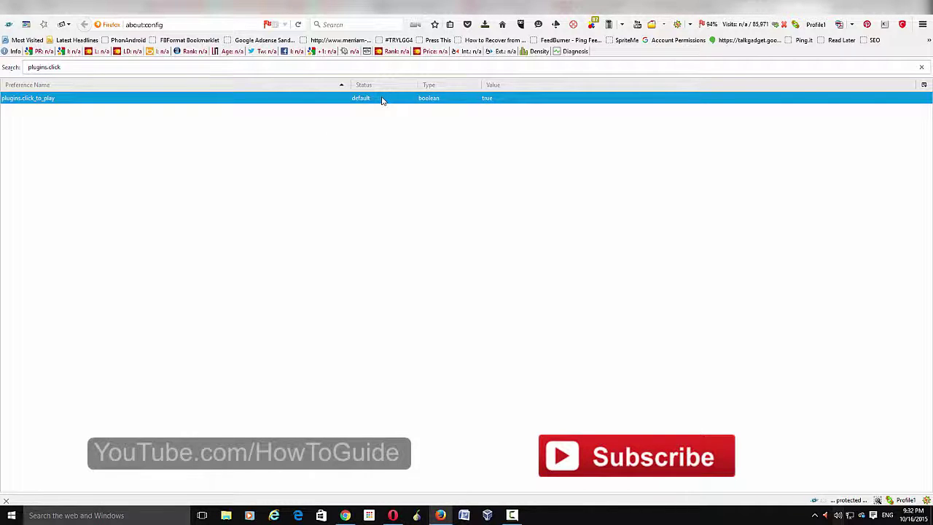
pyautogui.rightClick(378, 100)
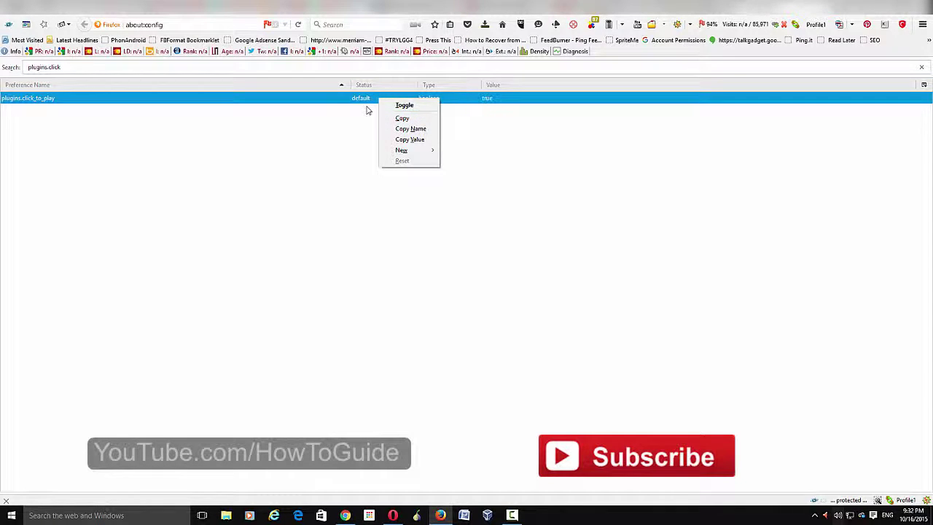
pyautogui.rightClick(364, 102)
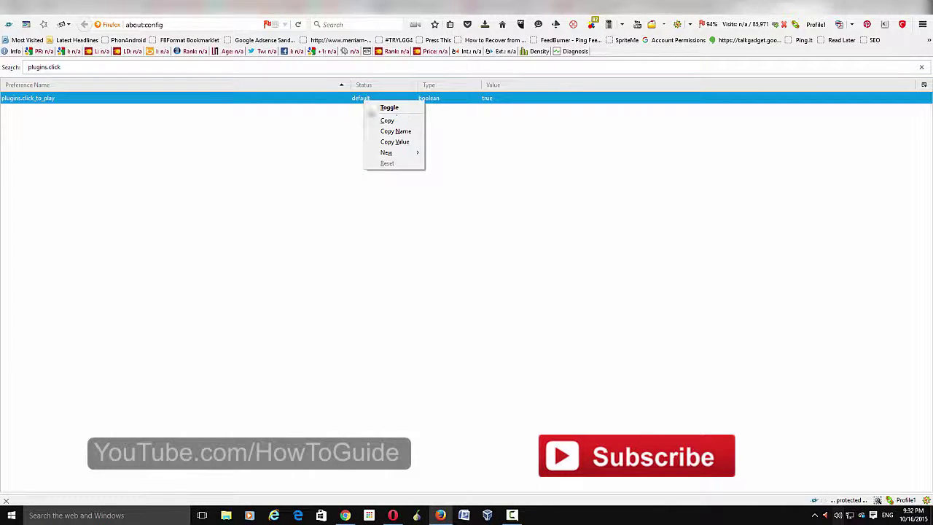
pyautogui.click(390, 109)
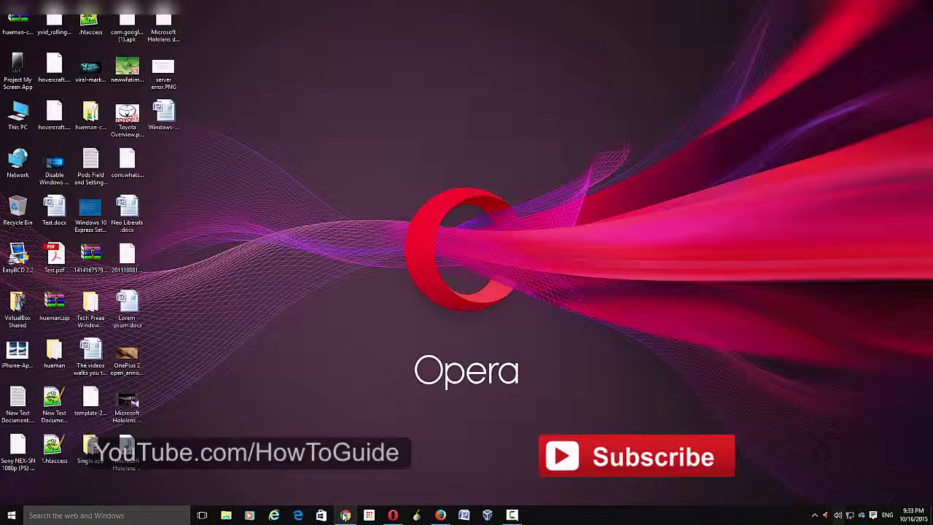
# Step: Launch Google Chrome and enter chrome://settings/content in the address bar
pyautogui.click(345, 516)
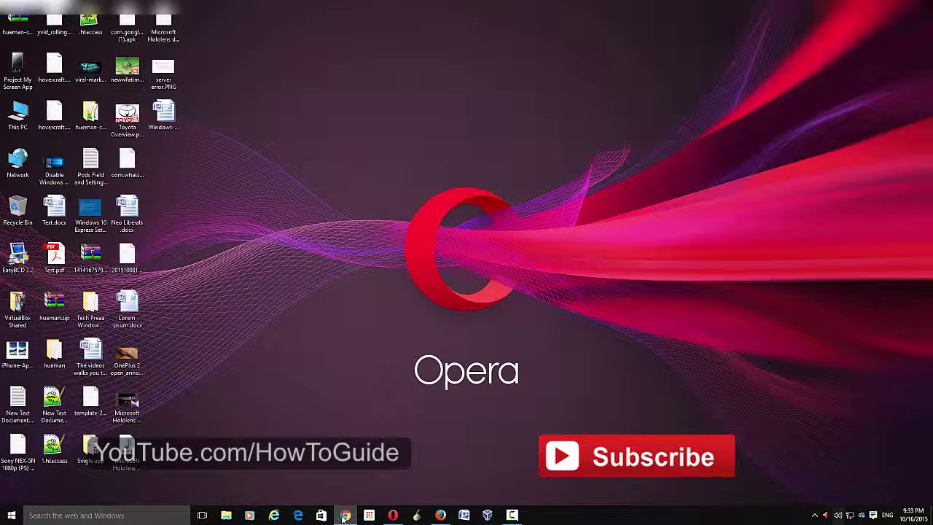
pyautogui.click(147, 20)
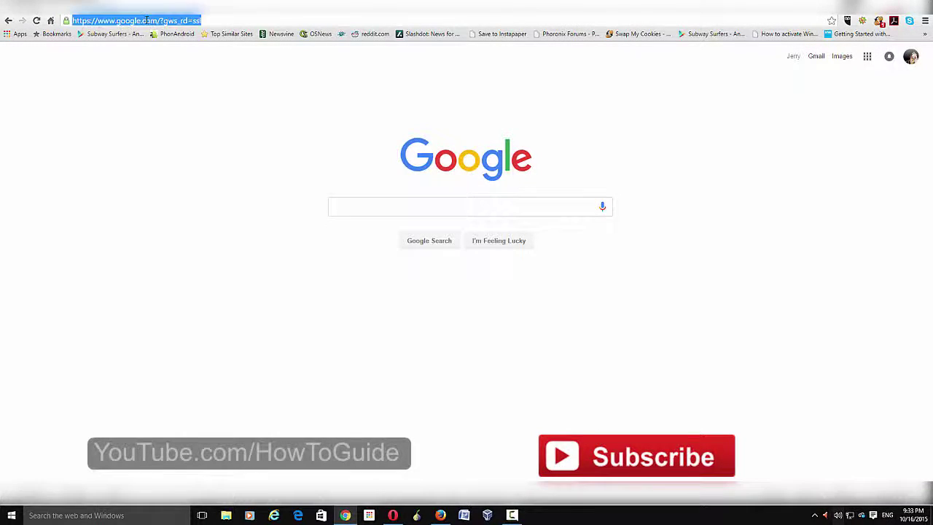
pyautogui.write('chro')
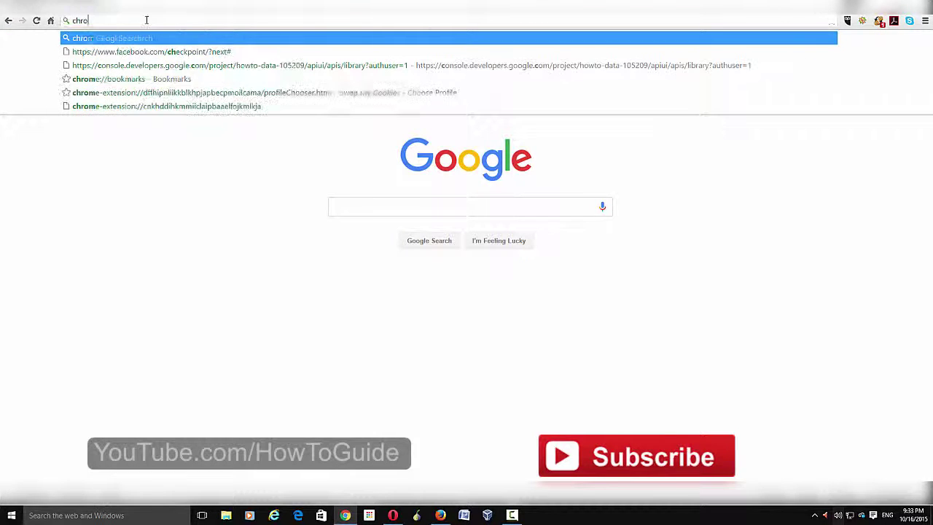
pyautogui.write('me://')
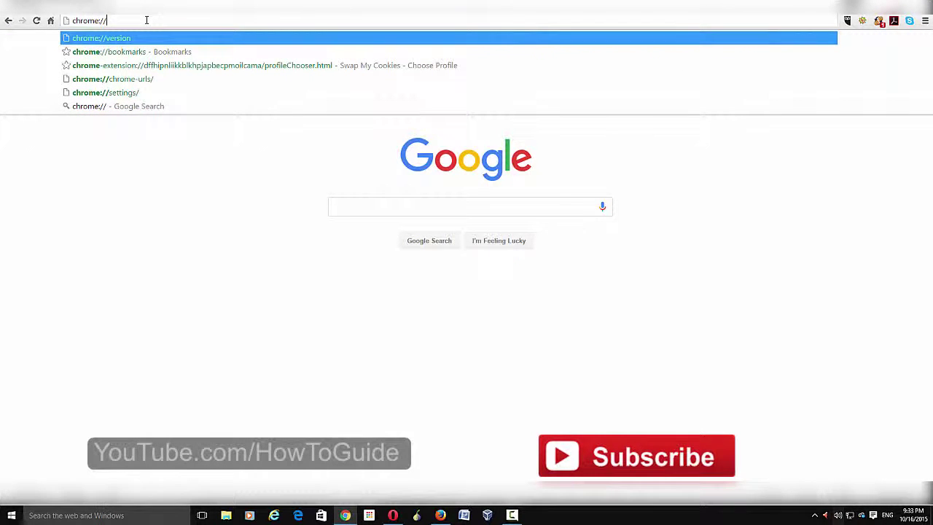
pyautogui.write('set')
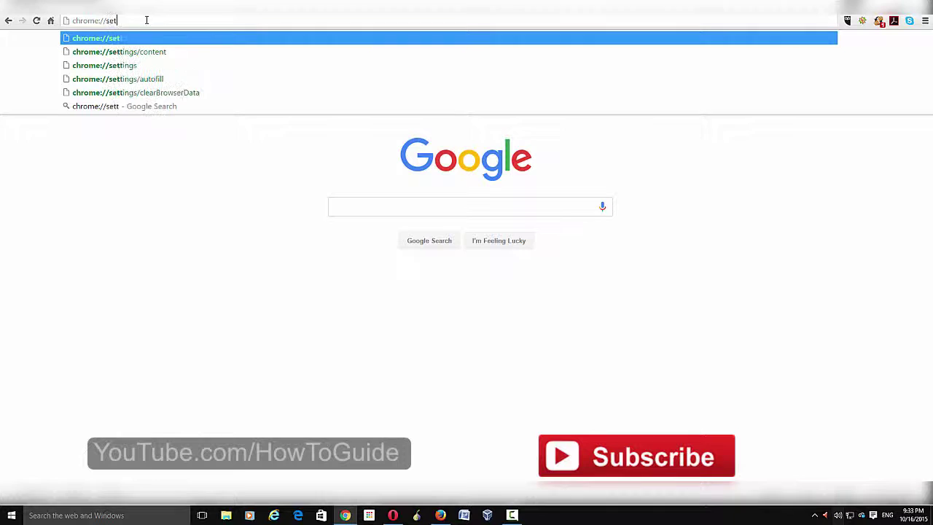
pyautogui.write('tings/')
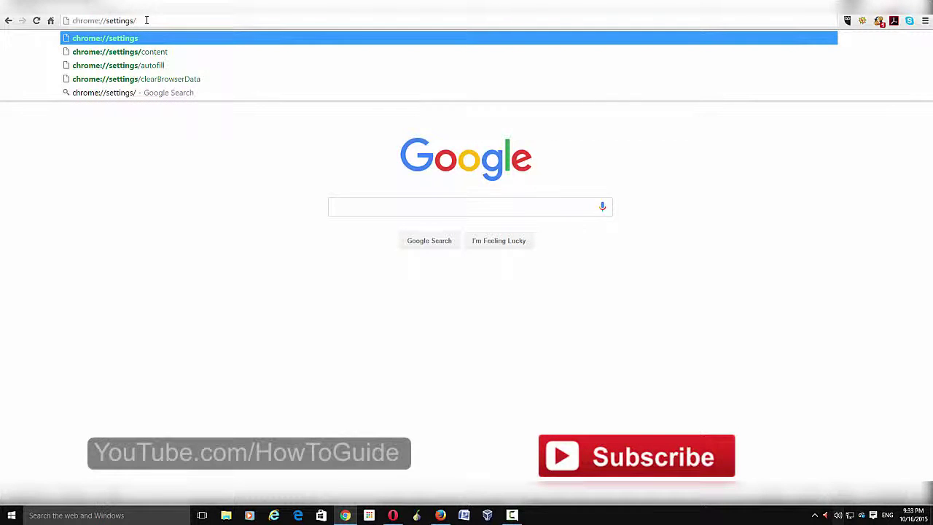
pyautogui.write('co')
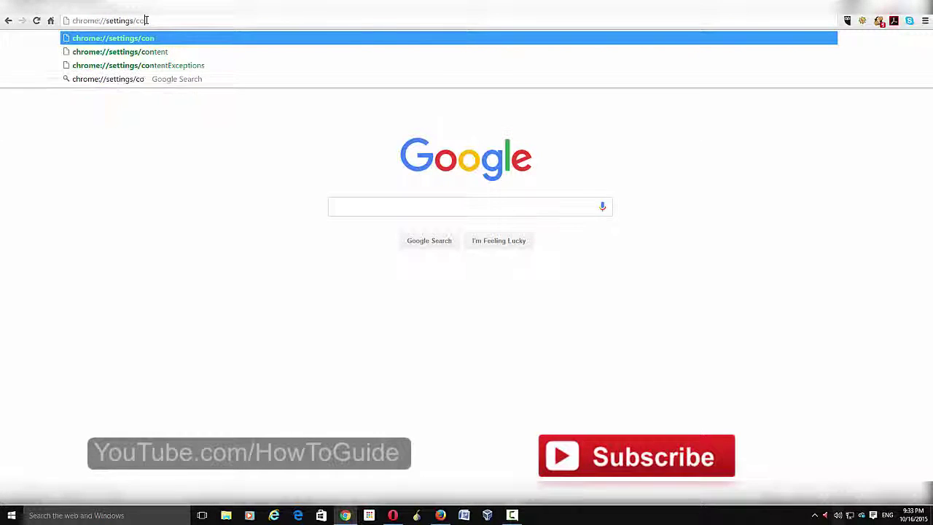
pyautogui.write('ntent')
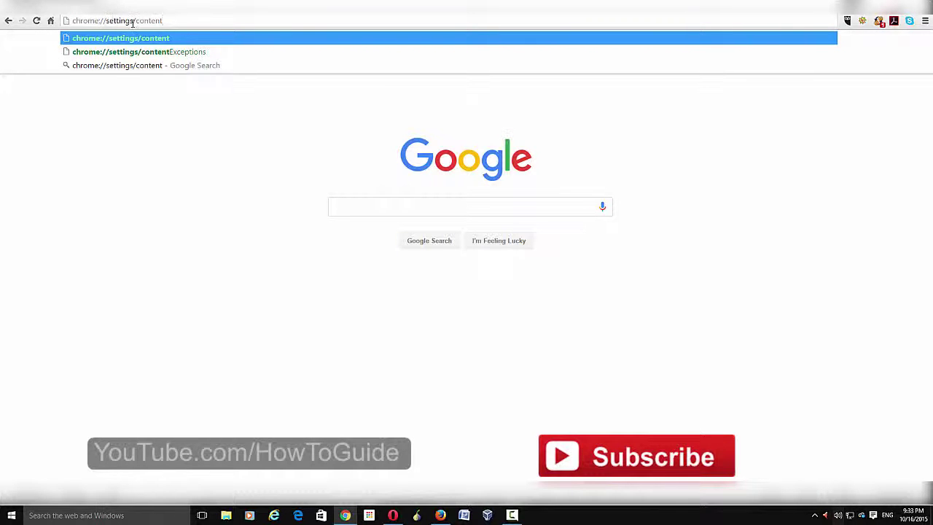
pyautogui.click(164, 38)
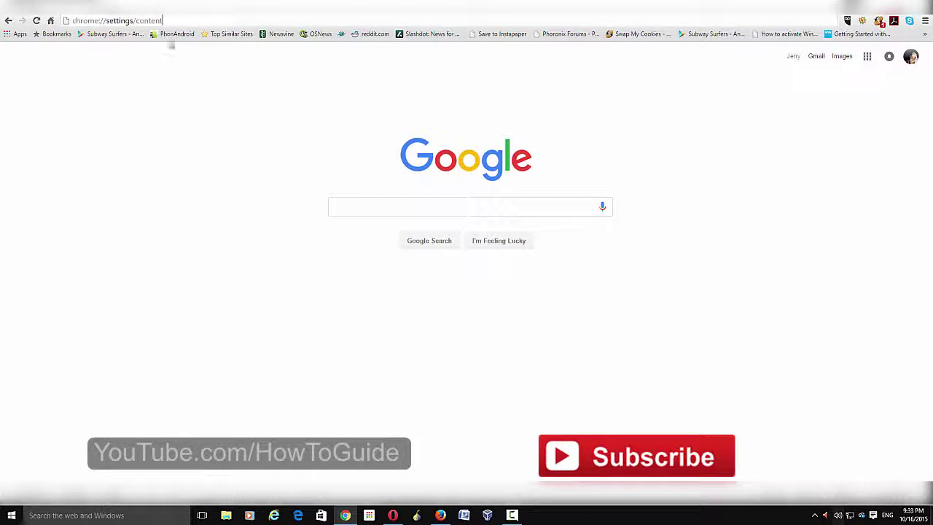
# Step: Load content settings and set Plugins to 'Let me choose when to run plugin content'
pyautogui.press('Return')
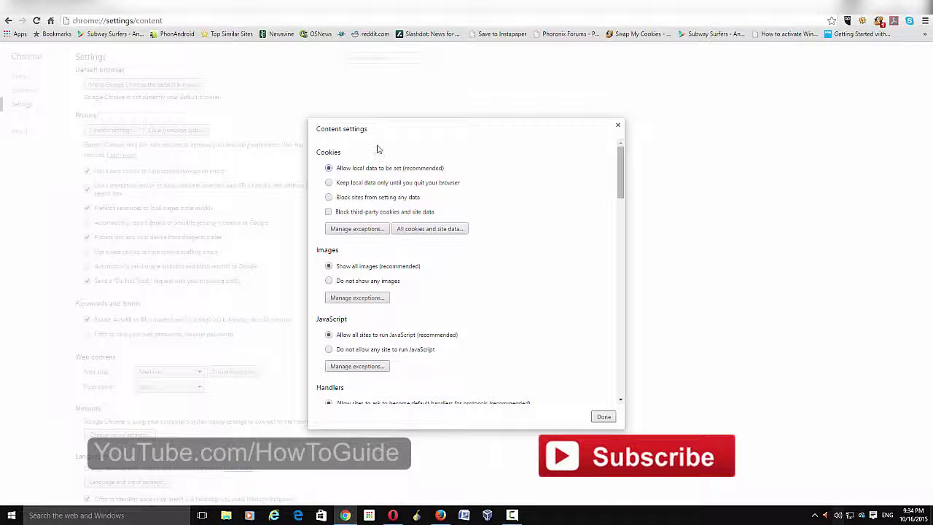
pyautogui.moveTo(622, 170); pyautogui.dragTo(623, 227)
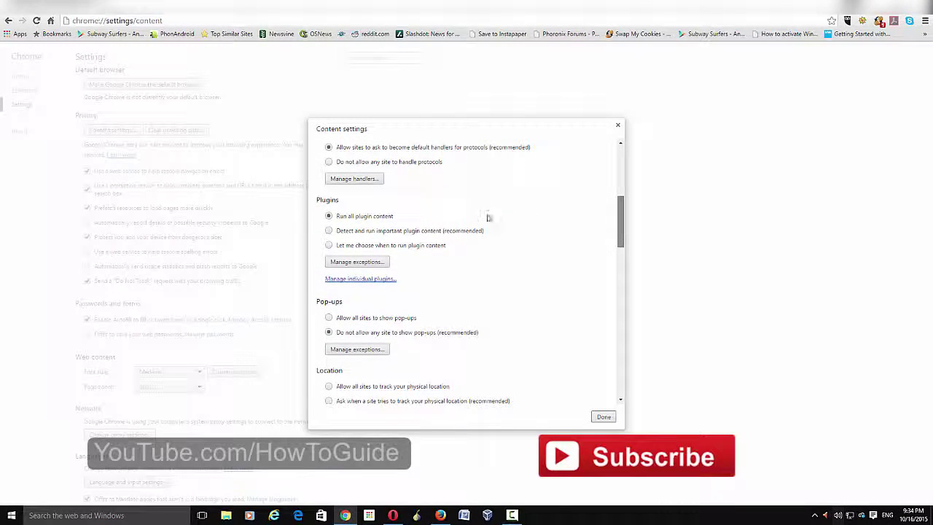
pyautogui.click(329, 245)
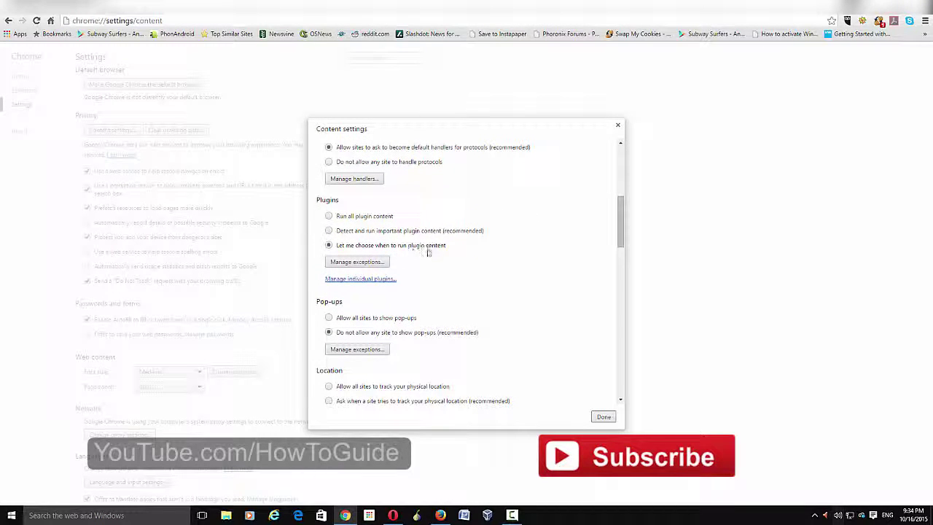
# Step: Open the plugin Manage exceptions list, close it without adding sites, and confirm with Done
pyautogui.click(373, 264)
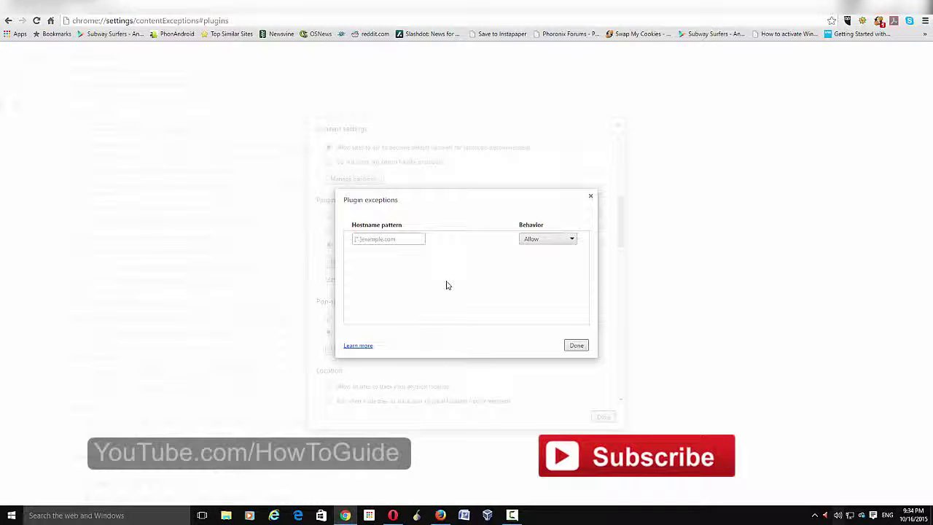
pyautogui.click(411, 240)
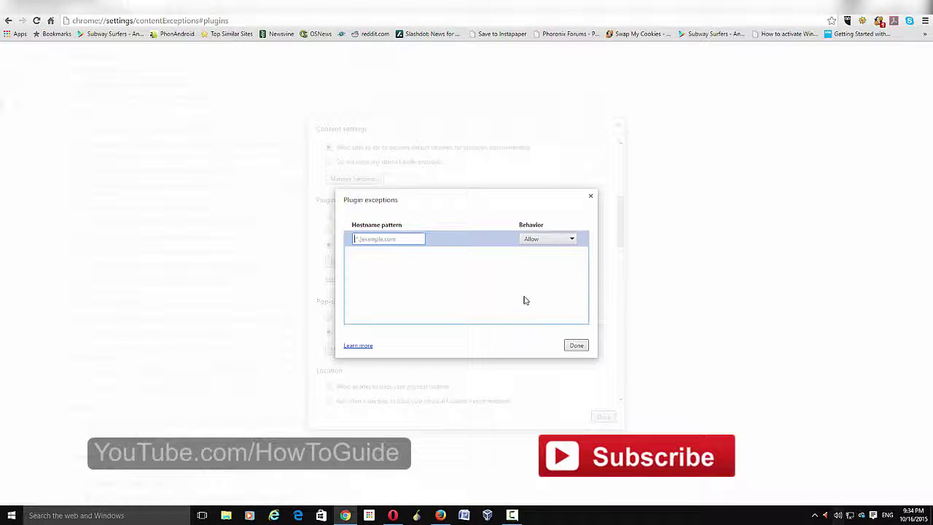
pyautogui.click(591, 197)
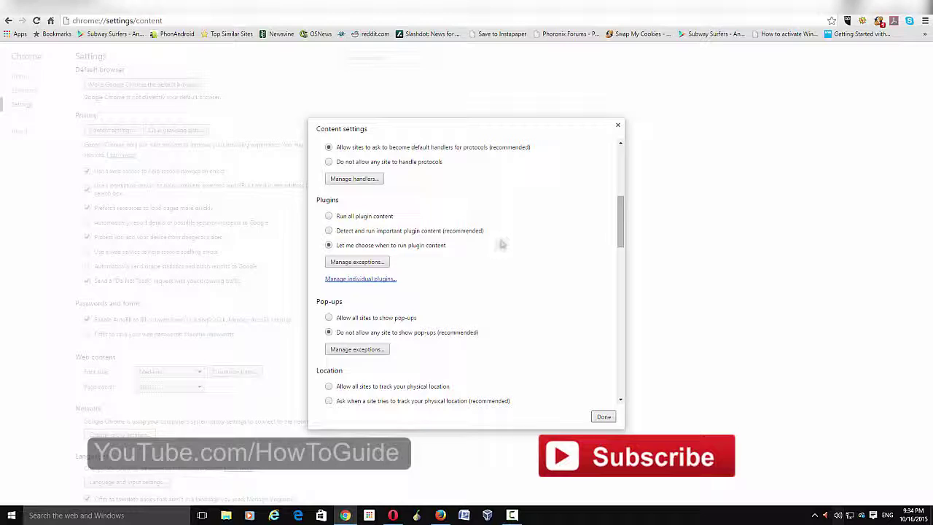
pyautogui.click(604, 417)
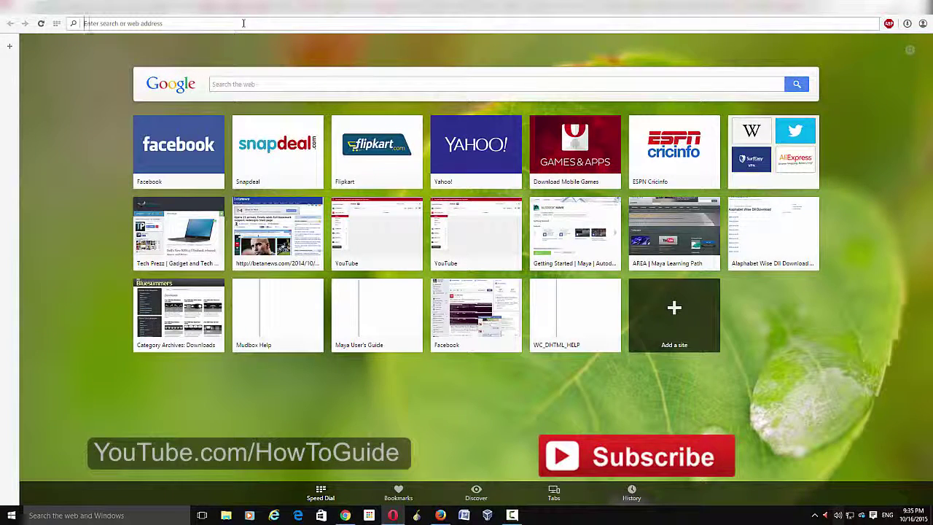
# Step: Launch Opera's settings page and show the Websites content settings
pyautogui.write('abcut')
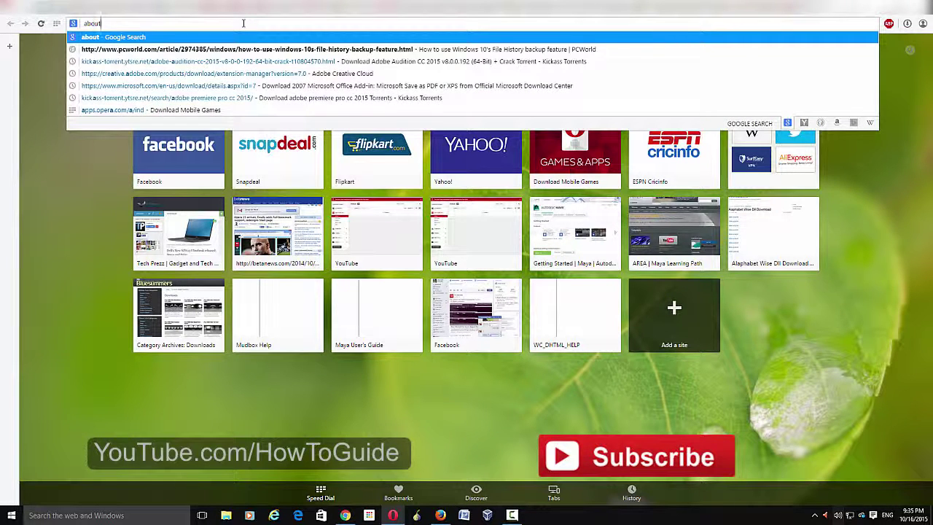
pyautogui.write(':confi')
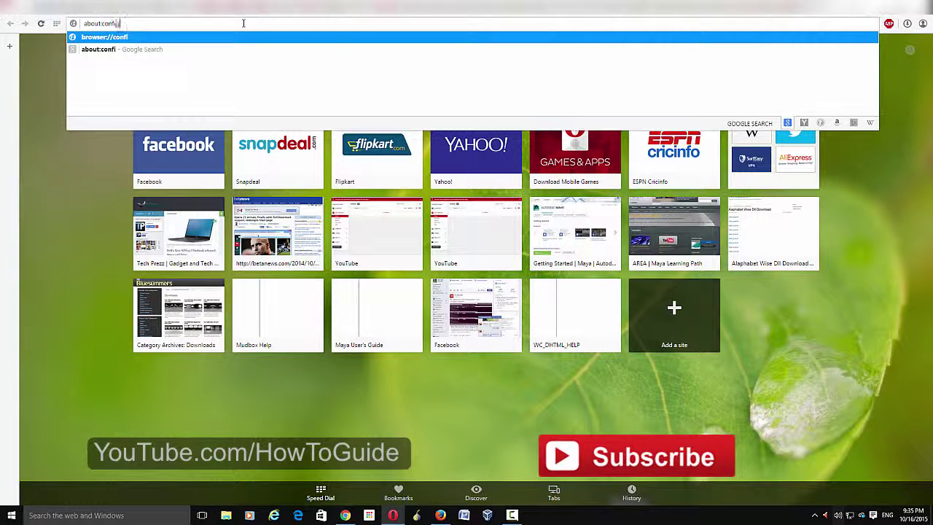
pyautogui.write('g')
pyautogui.press('Return')
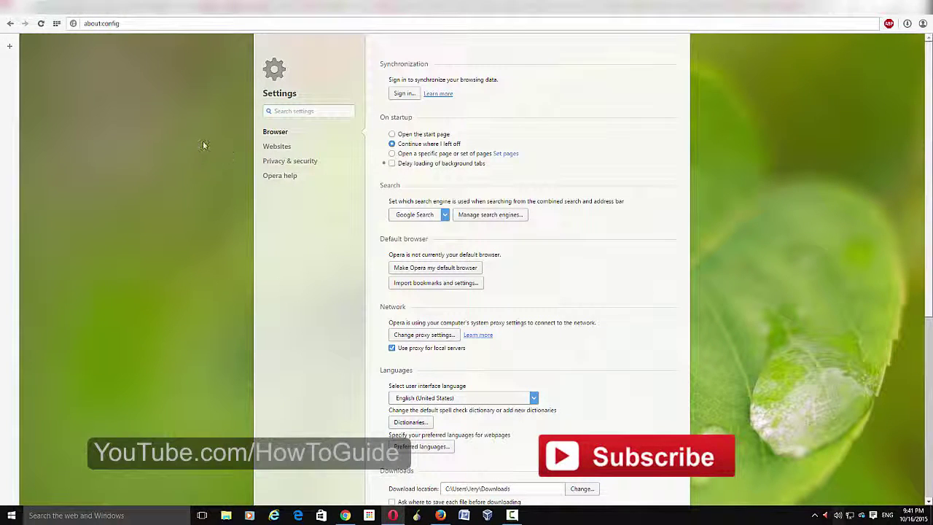
pyautogui.click(271, 146)
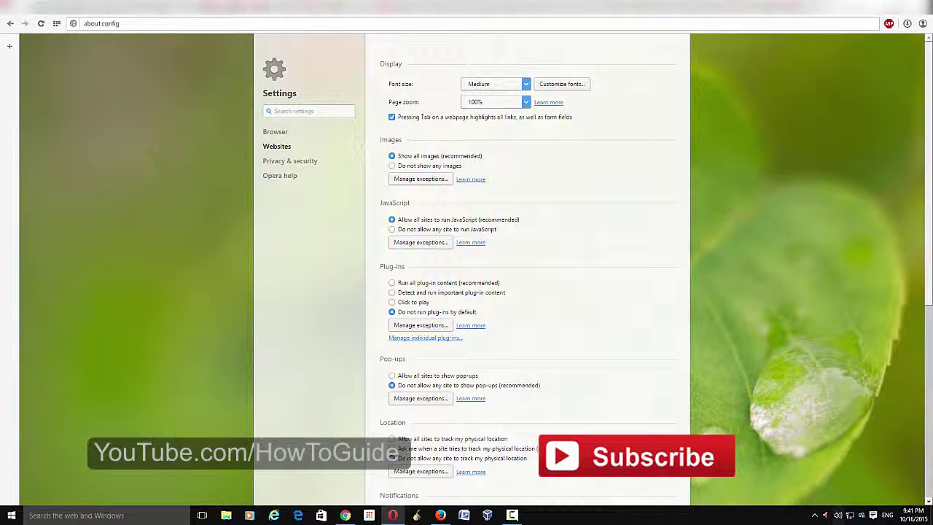
# Step: Keep Plug-ins on 'Do not run plug-ins by default' and open its exceptions list
pyautogui.scroll(-2, 758, 229)
pyautogui.scroll(1, 758, 229)
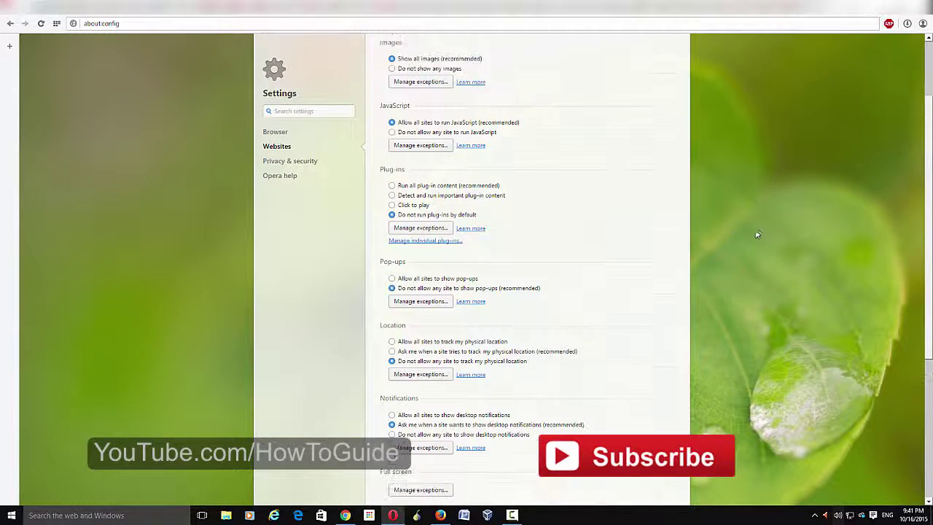
pyautogui.scroll(1, 612, 239)
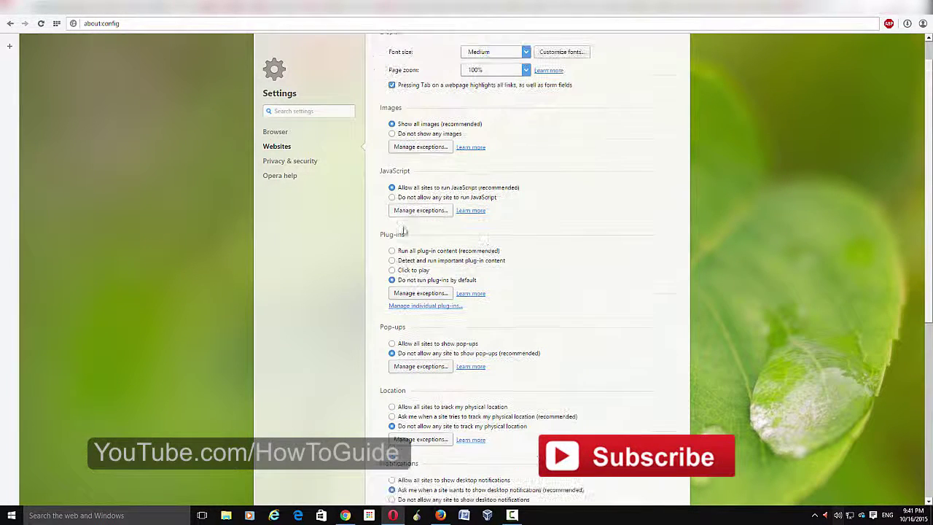
pyautogui.click(391, 251)
pyautogui.click(392, 260)
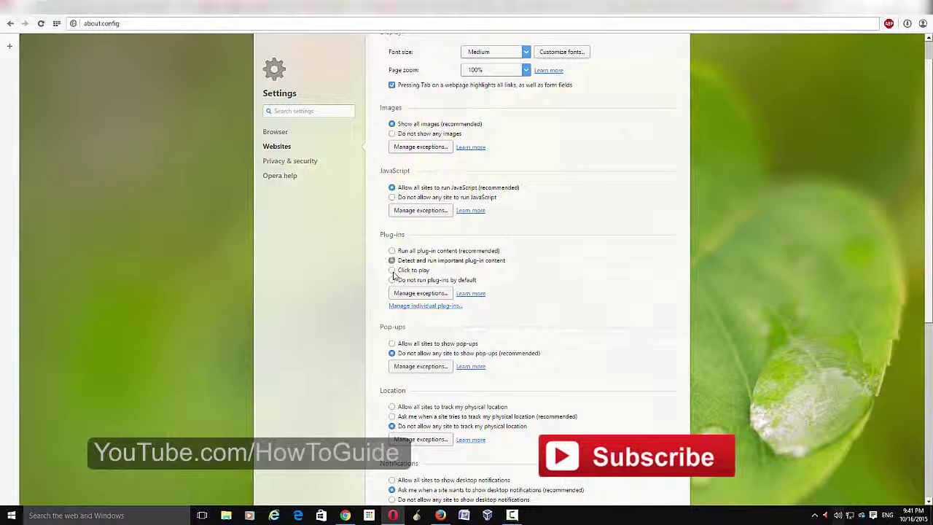
pyautogui.click(391, 270)
pyautogui.click(421, 292)
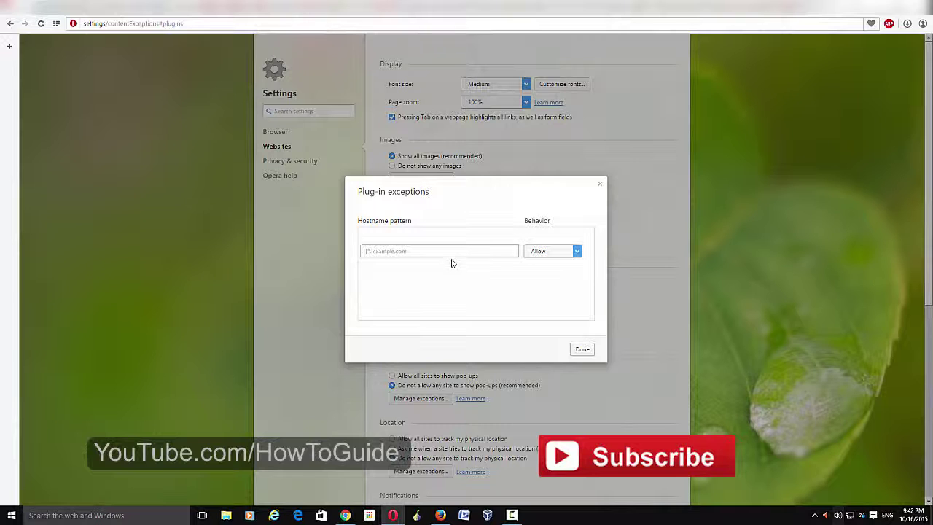
# Step: Click the Hostname pattern field, then close the Plug-in exceptions dialog without adding a site
pyautogui.click(453, 252)
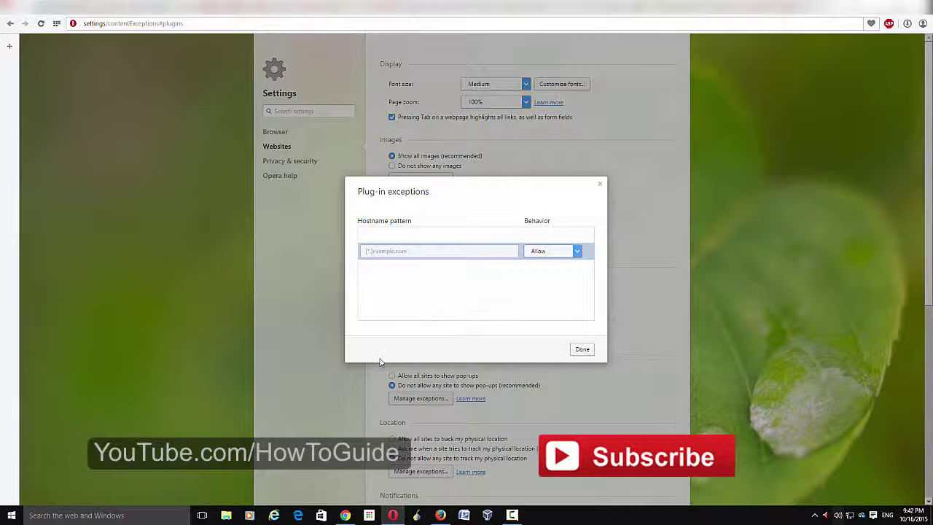
pyautogui.click(600, 185)
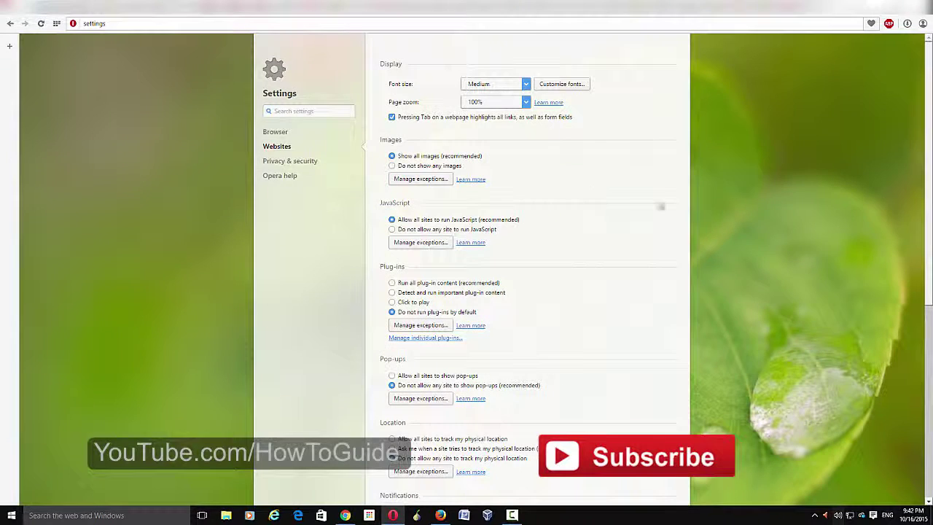